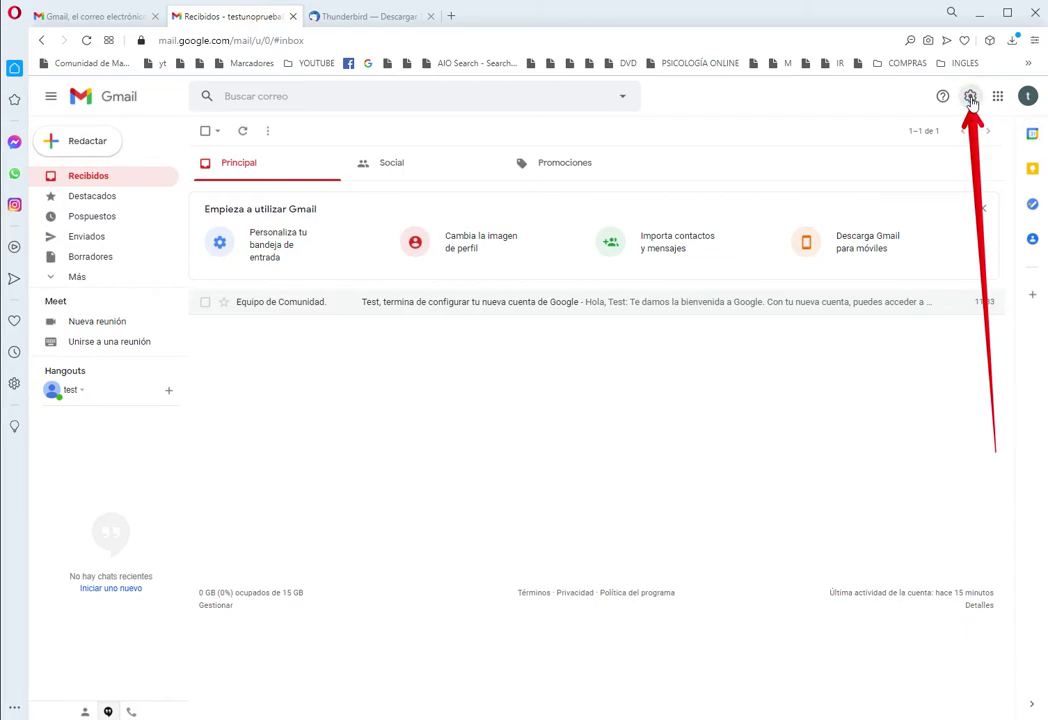
Step: Open Gmail's settings from the gear icon to reach the full settings page
{"action": "left_click", "coordinate": [970, 97]}
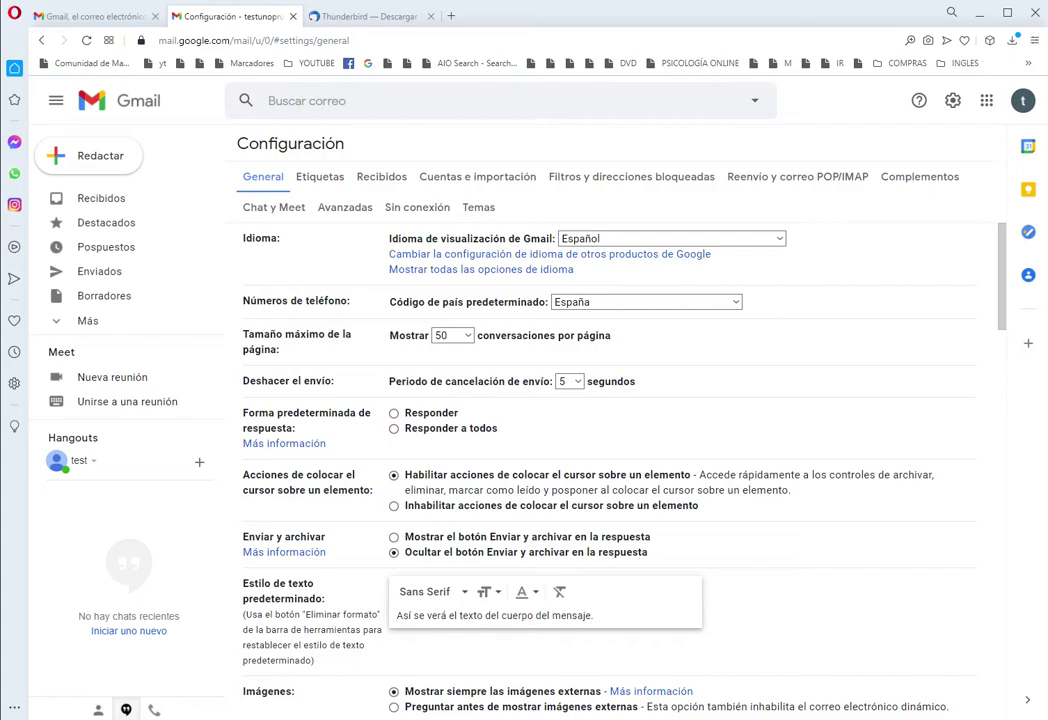
Step: Select 'Habilitar IMAP' in the 'Reenvío y correo POP/IMAP' tab and save the changes
{"action": "scroll", "coordinate": [688, 435], "scroll_direction": "down", "scroll_amount": 4}
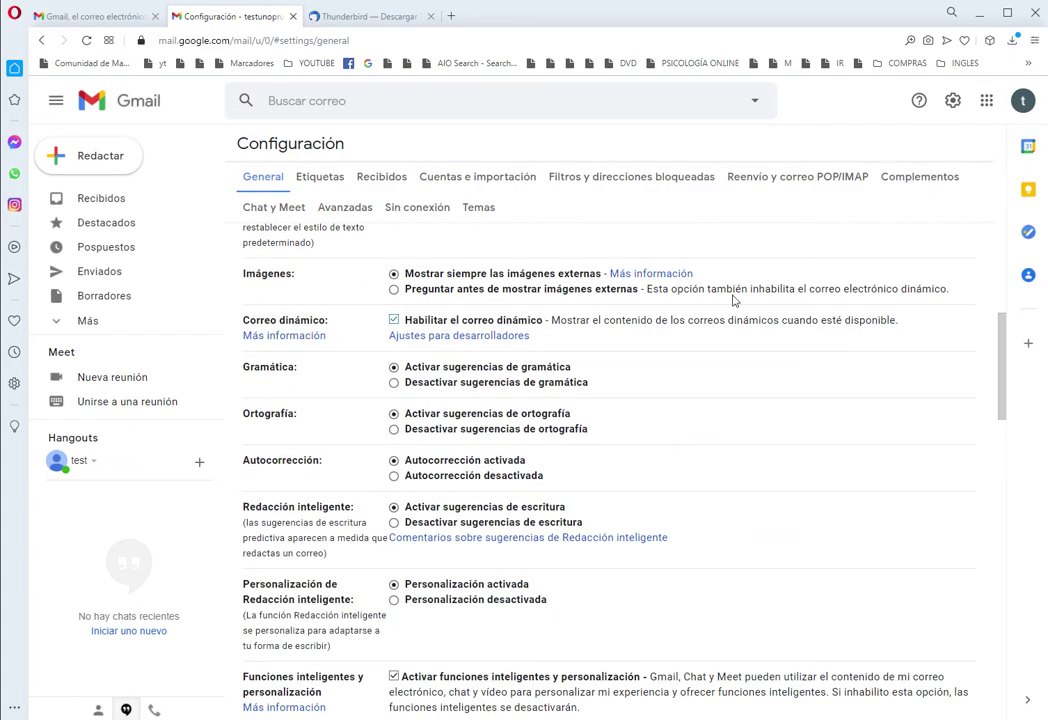
{"action": "left_click", "coordinate": [789, 177]}
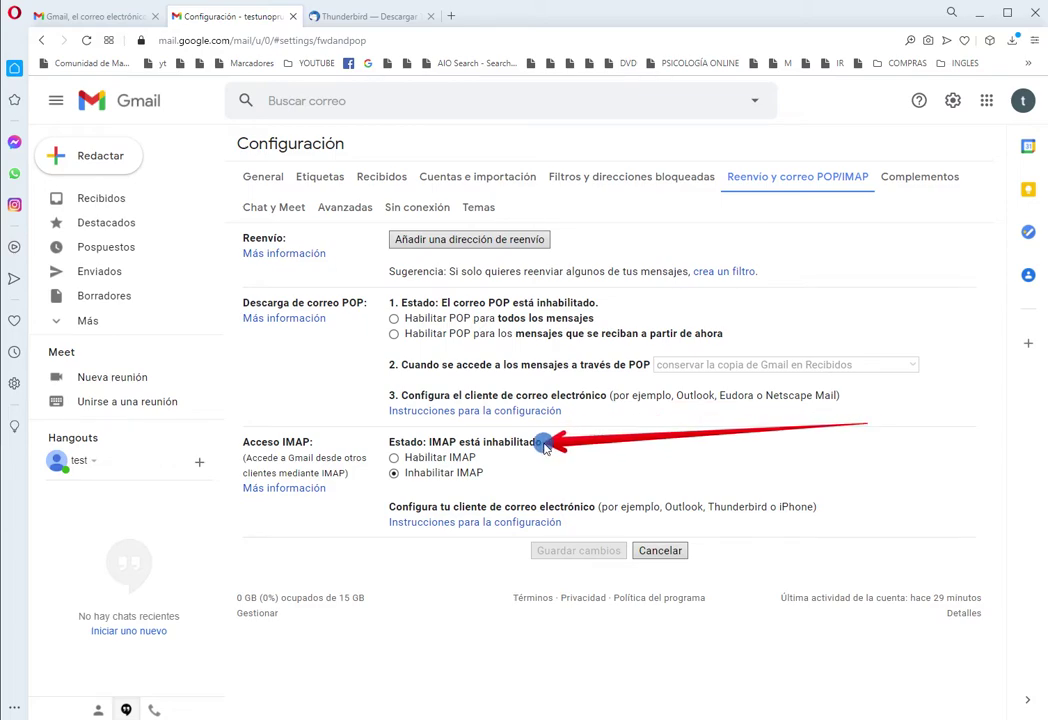
{"action": "left_click", "coordinate": [395, 458]}
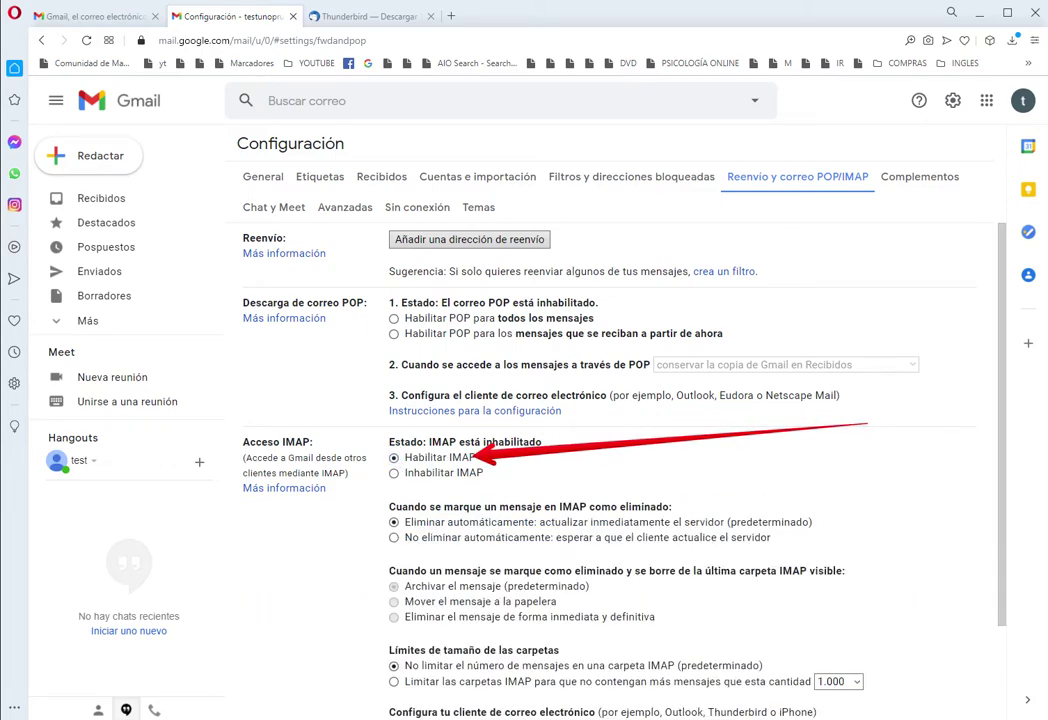
{"action": "scroll", "coordinate": [871, 465], "scroll_direction": "down", "scroll_amount": 3}
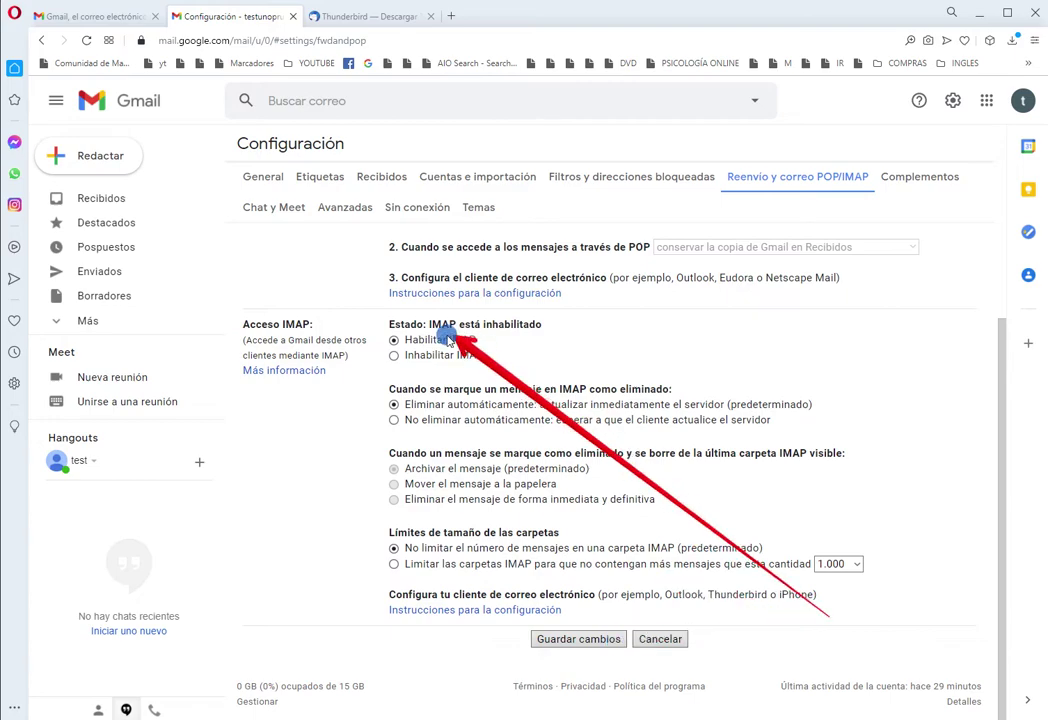
{"action": "left_click", "coordinate": [552, 641]}
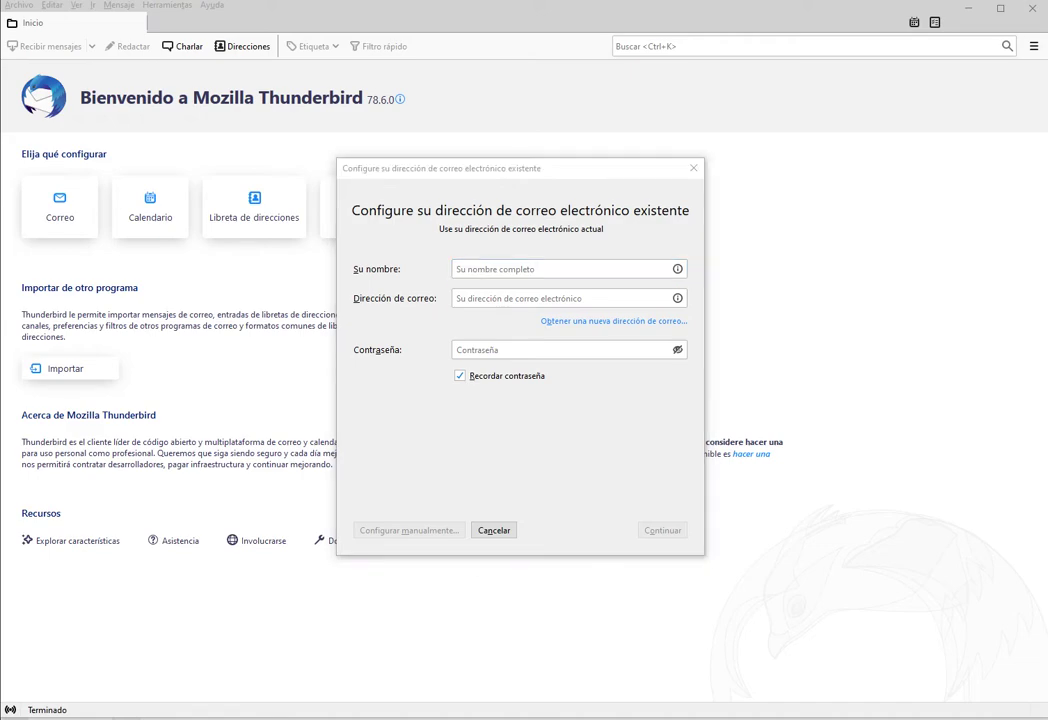
Step: Enter the account holder's name, Gmail address and account password in Thunderbird's setup form
{"action": "key", "text": "Tab"}
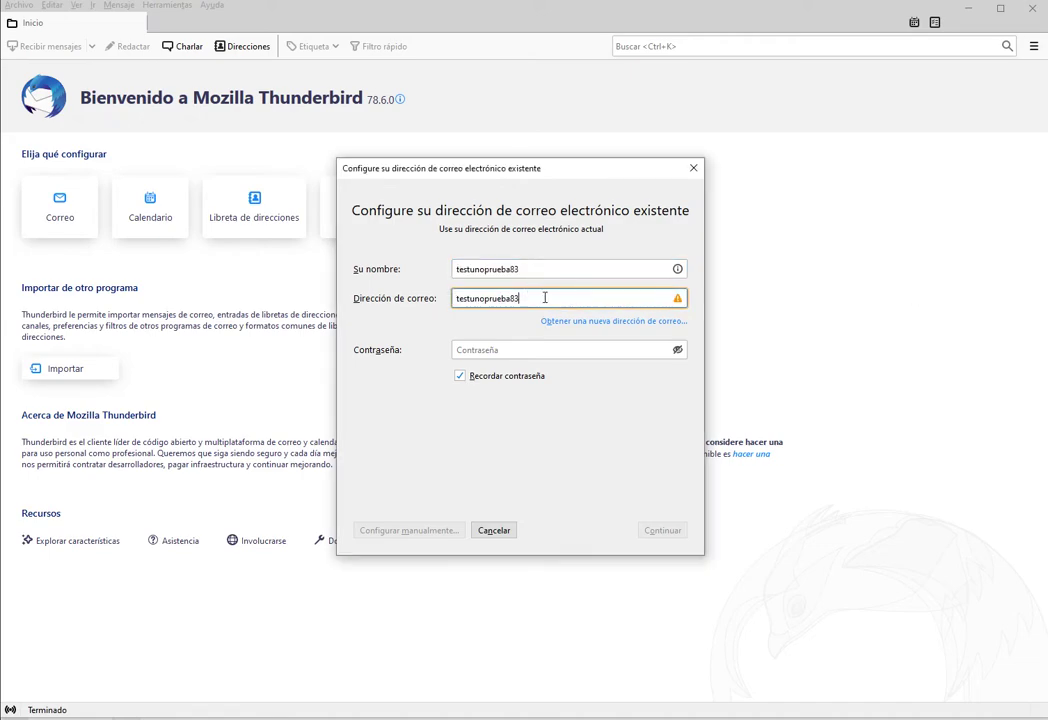
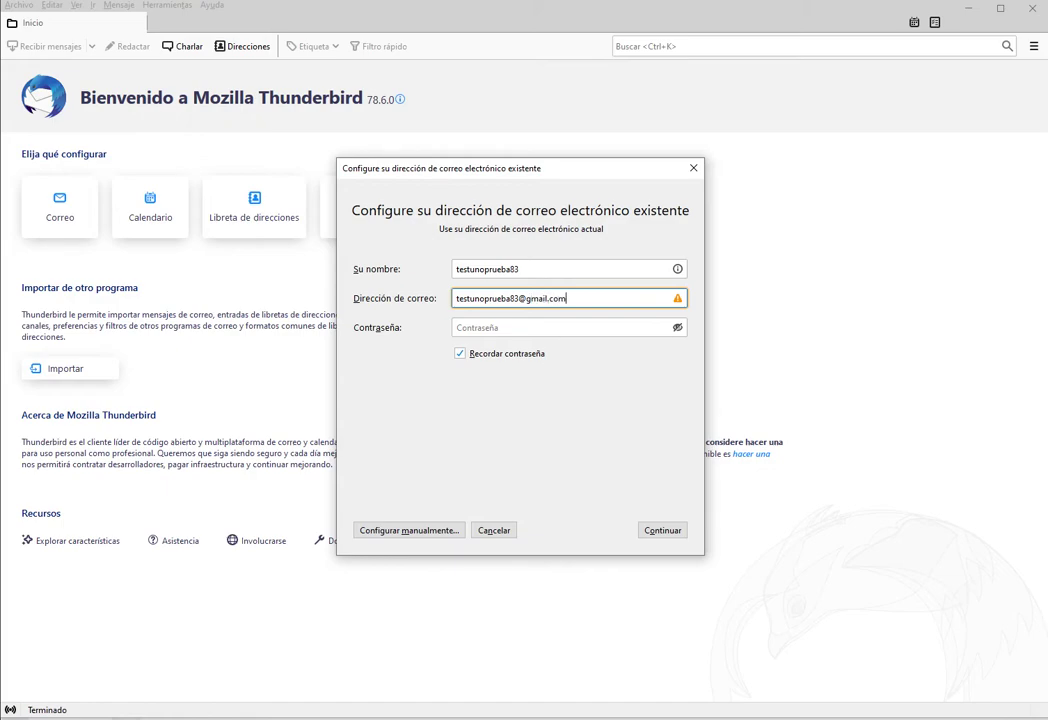
{"action": "left_click", "coordinate": [495, 327]}
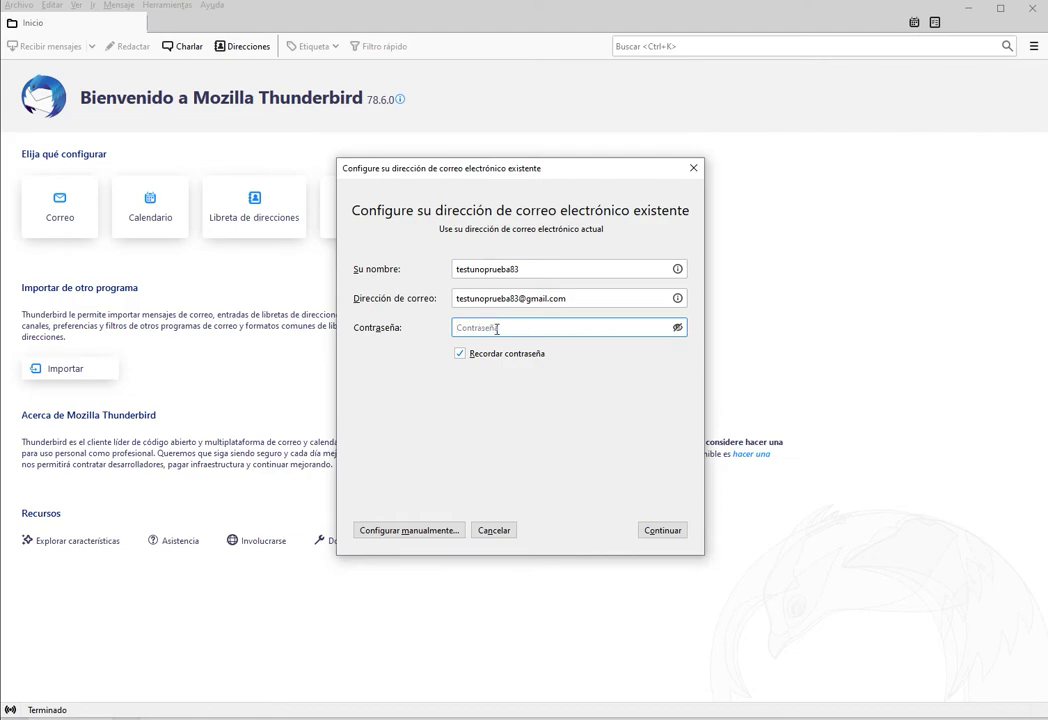
{"action": "type", "text": "te"}
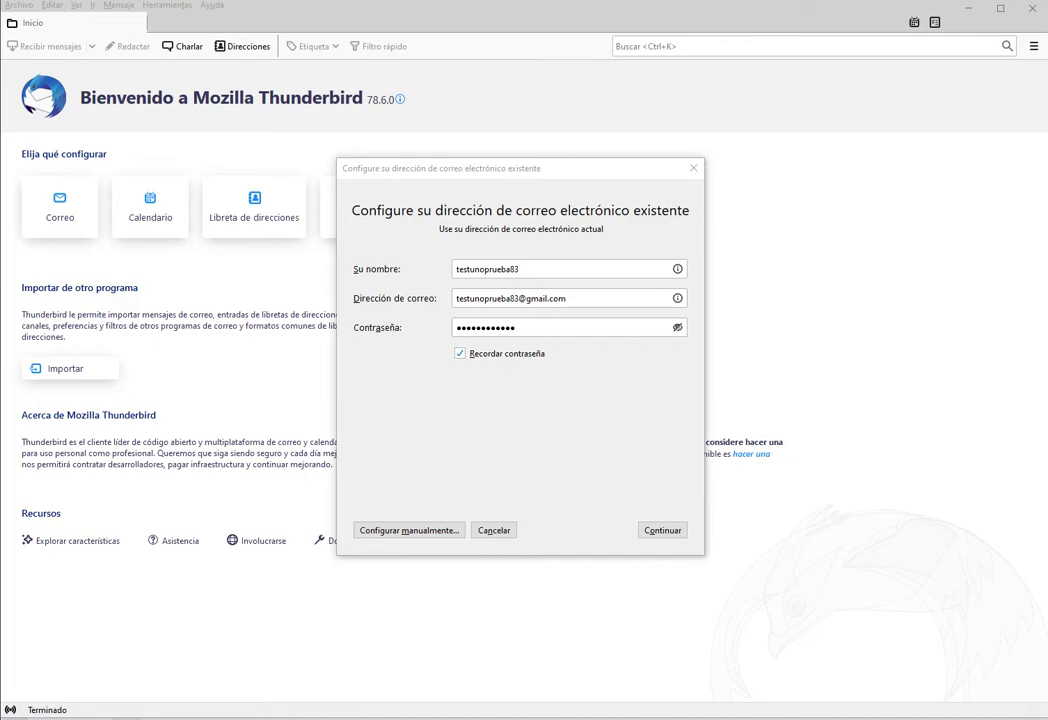
Step: Accept the detected IMAP imap.gmail.com:993 and SMTP smtp.gmail.com:465 SSL/TLS settings with 'Hecho'
{"action": "left_click", "coordinate": [440, 530]}
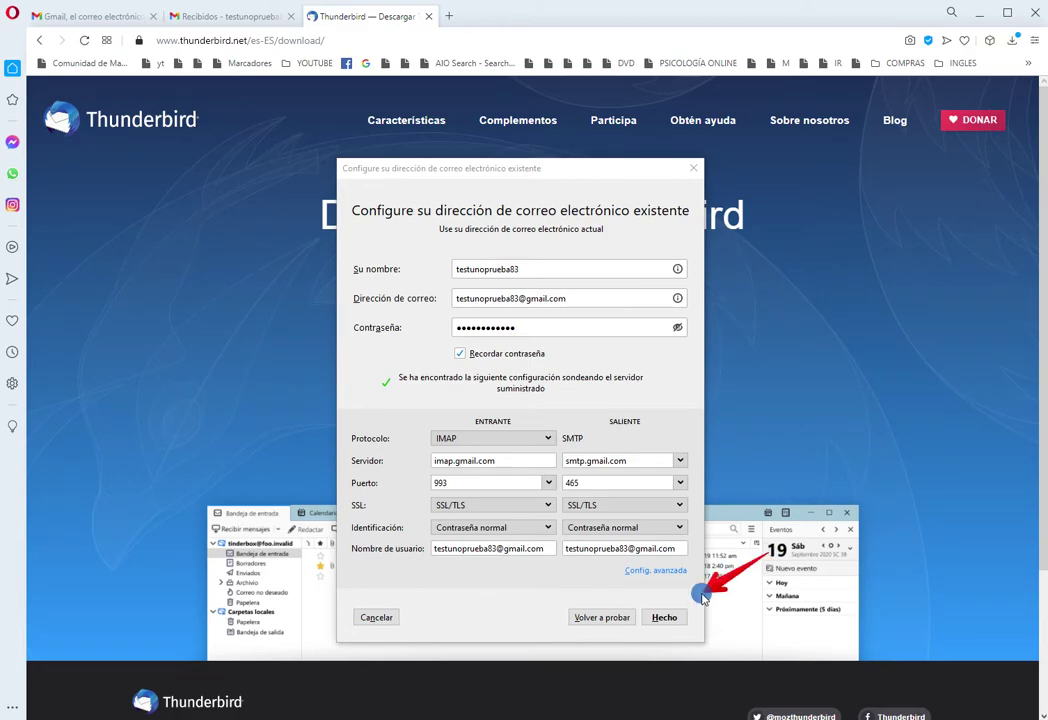
{"action": "left_click", "coordinate": [668, 618]}
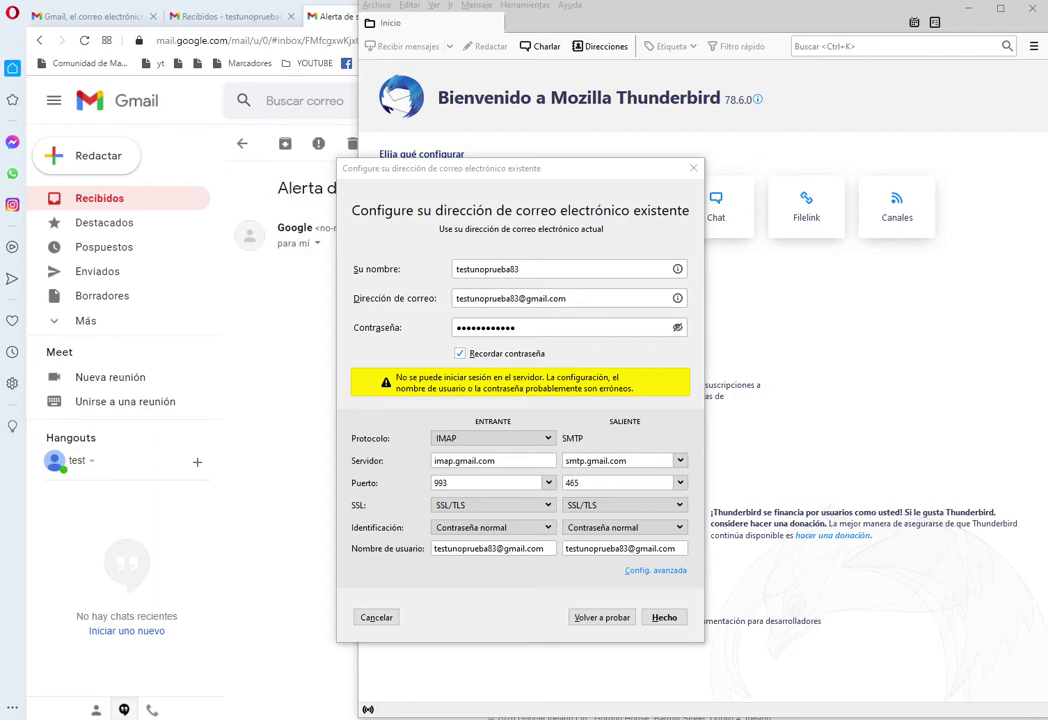
Step: Open Gmail's 'Alerta de seguridad crítica' email and follow 'Comprobar actividad' to the account activity page
{"action": "left_click", "coordinate": [224, 267]}
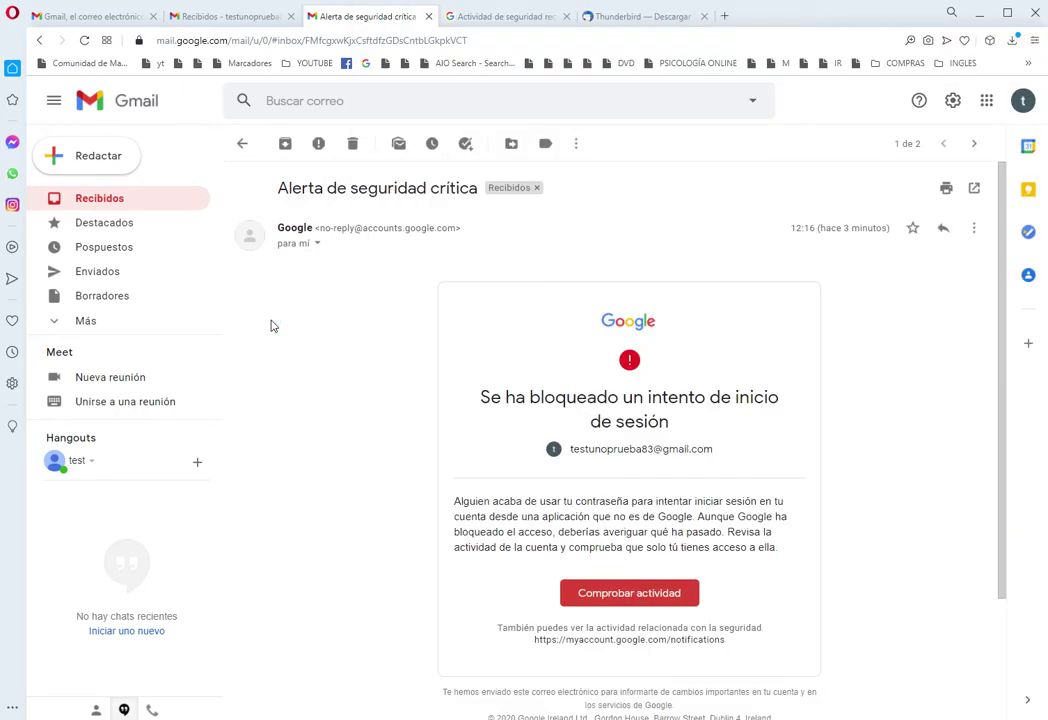
{"action": "left_click", "coordinate": [127, 200]}
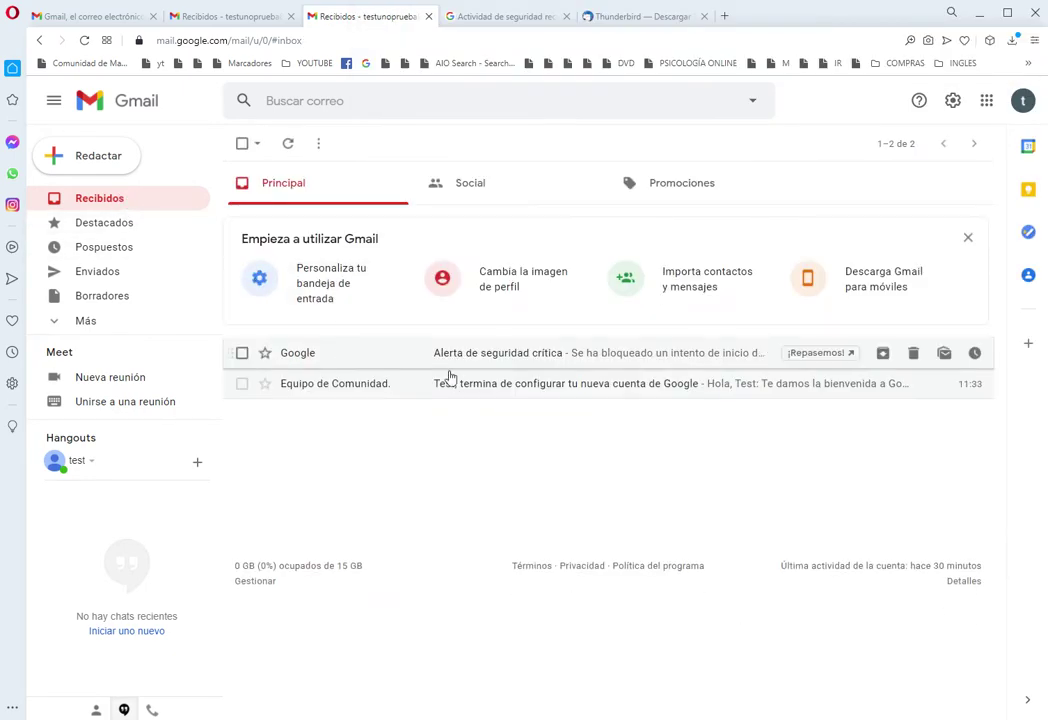
{"action": "left_click", "coordinate": [806, 396]}
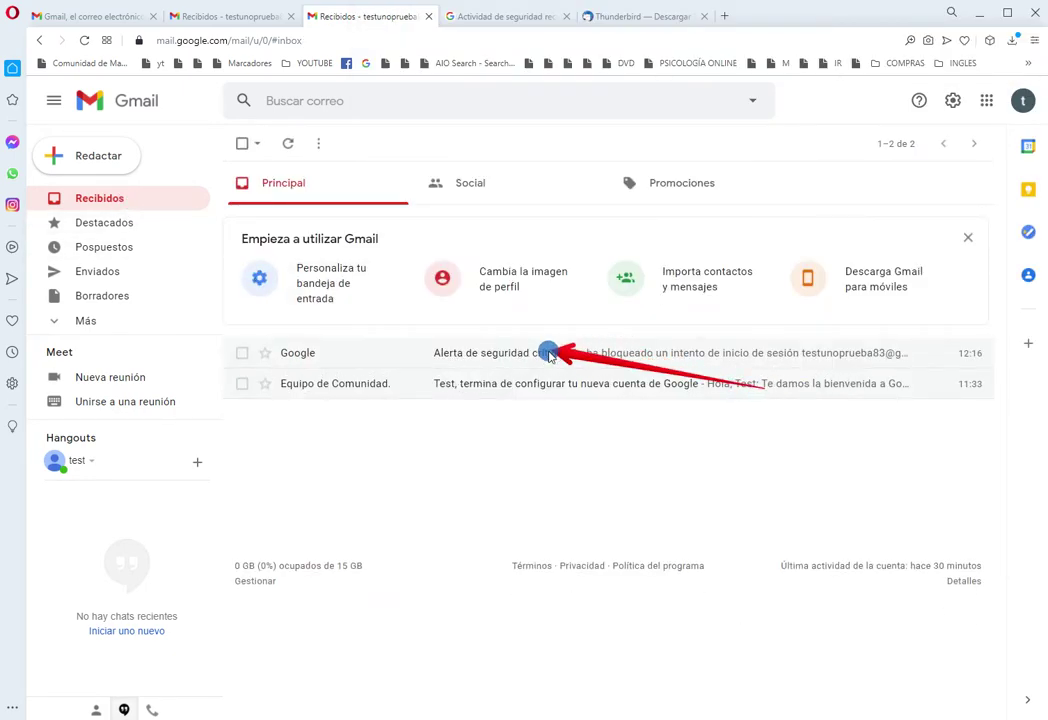
{"action": "left_click", "coordinate": [467, 353]}
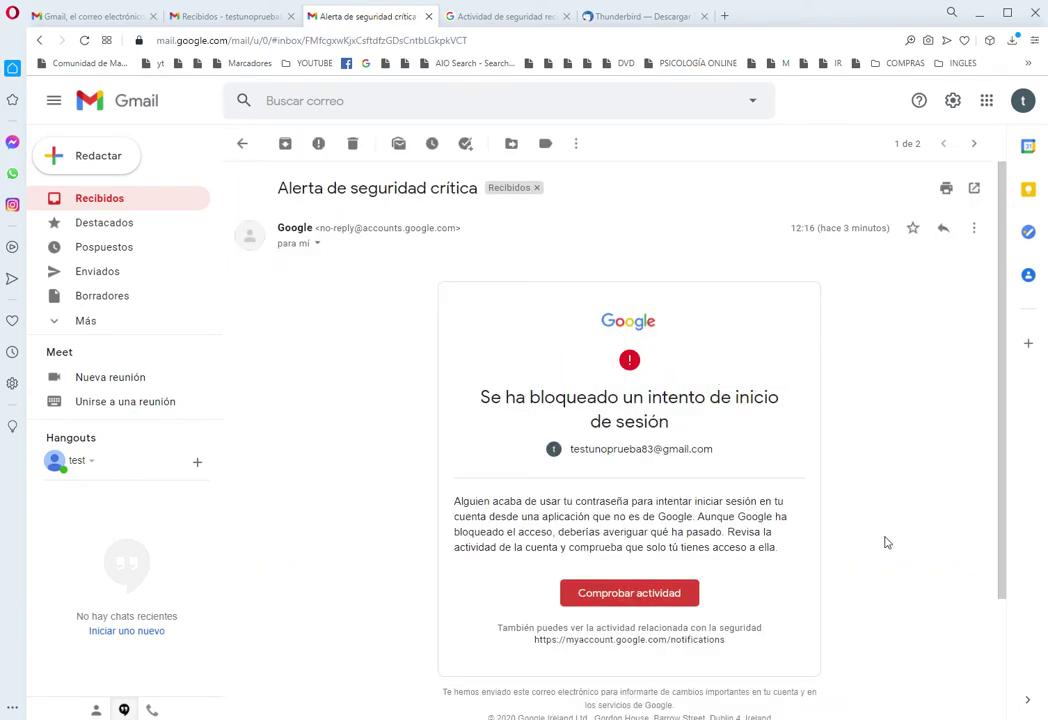
{"action": "left_click", "coordinate": [652, 594]}
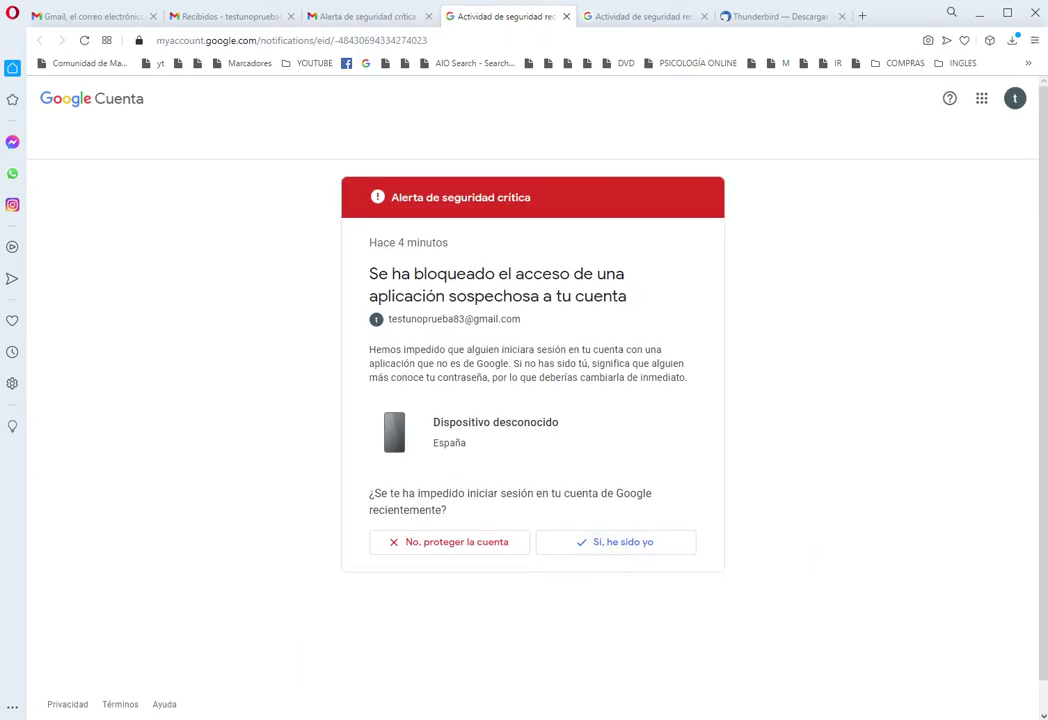
Step: Confirm the blocked sign-in was yours and set 'Permitir el acceso de aplicaciones poco seguras' to SÍ
{"action": "left_click", "coordinate": [641, 543]}
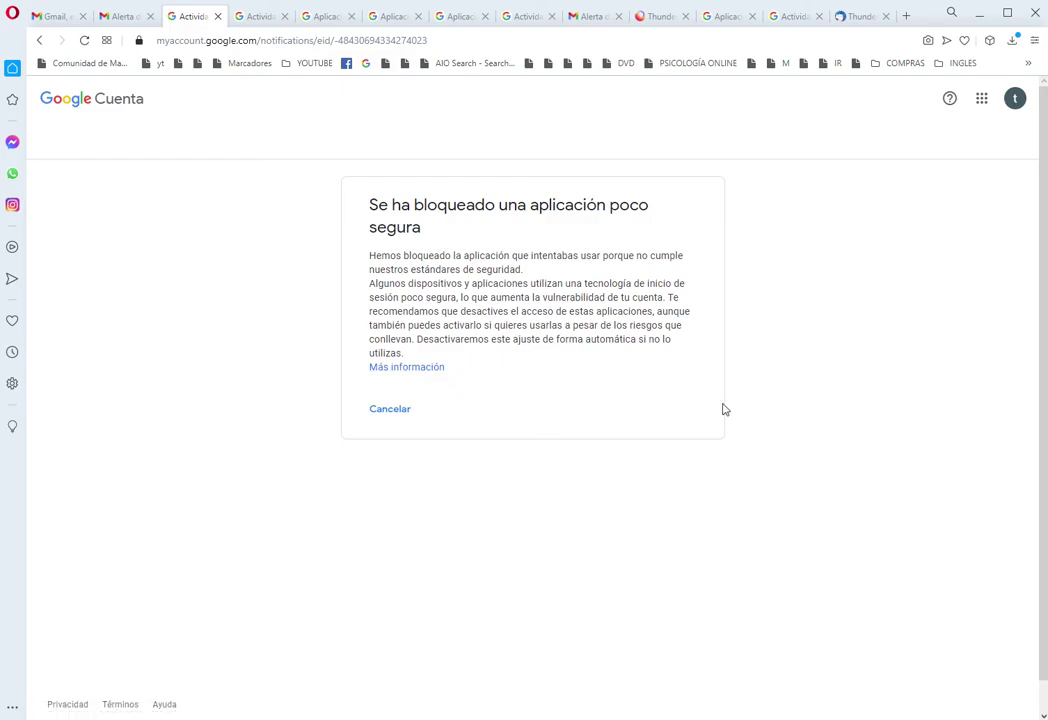
{"action": "left_click", "coordinate": [431, 369]}
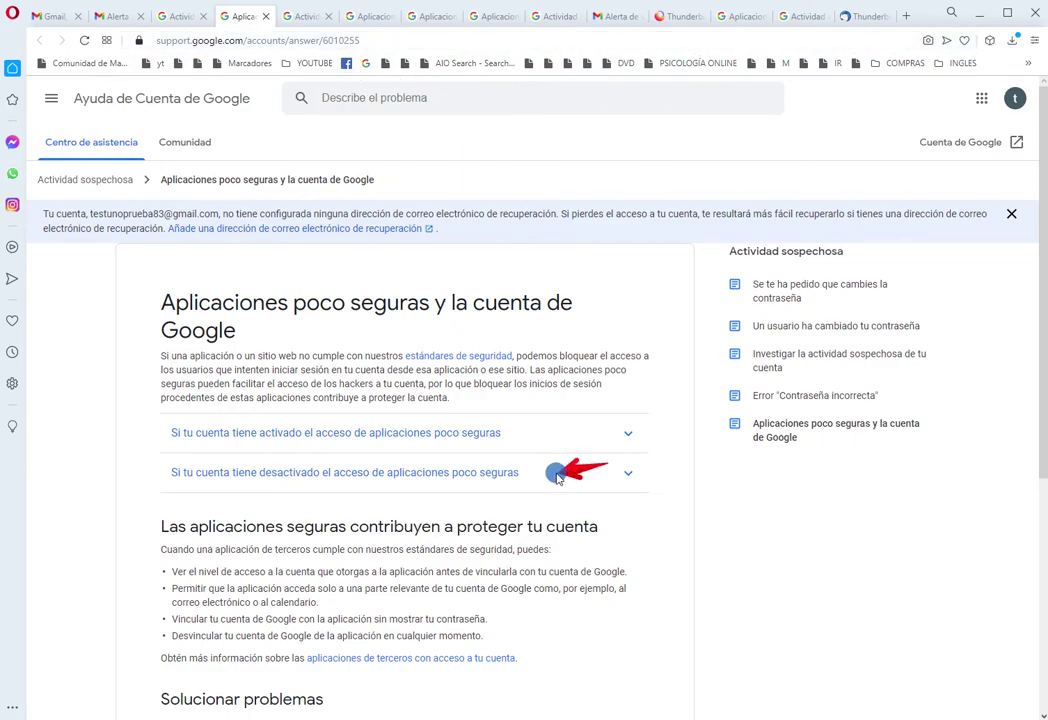
{"action": "left_click", "coordinate": [625, 472]}
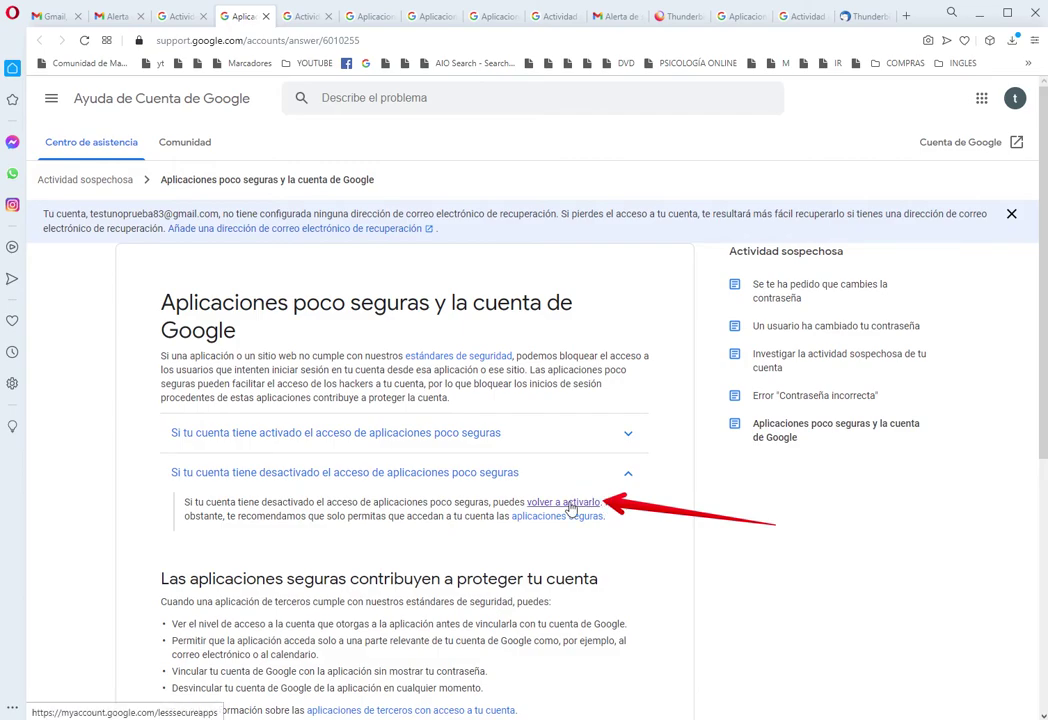
{"action": "left_click", "coordinate": [576, 504]}
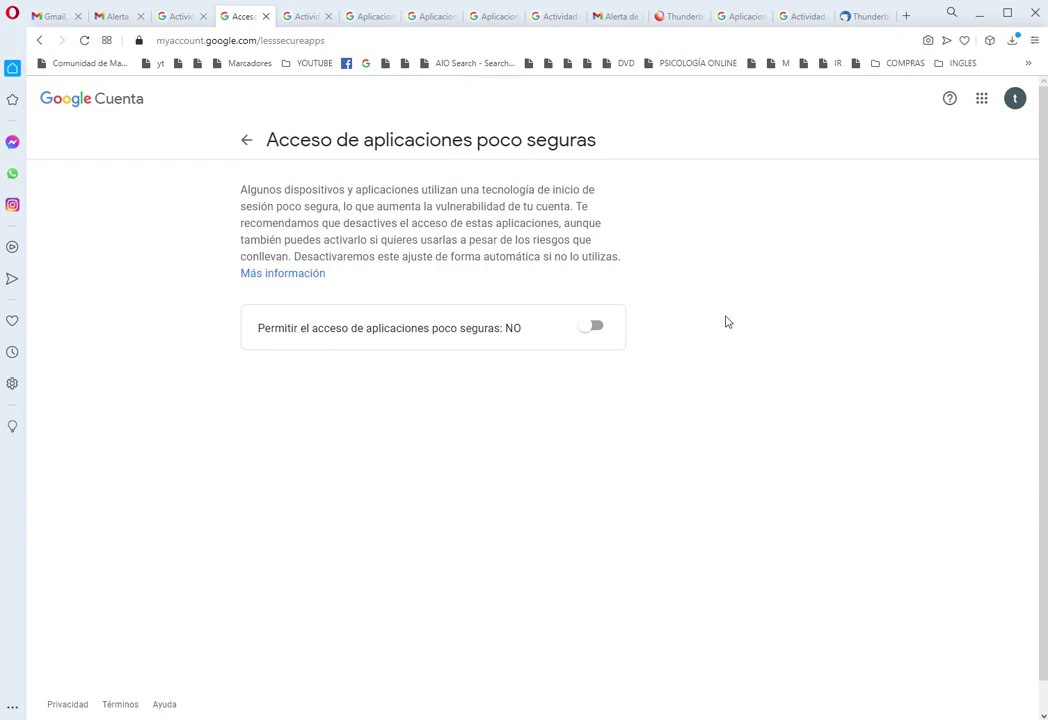
{"action": "left_click", "coordinate": [592, 327]}
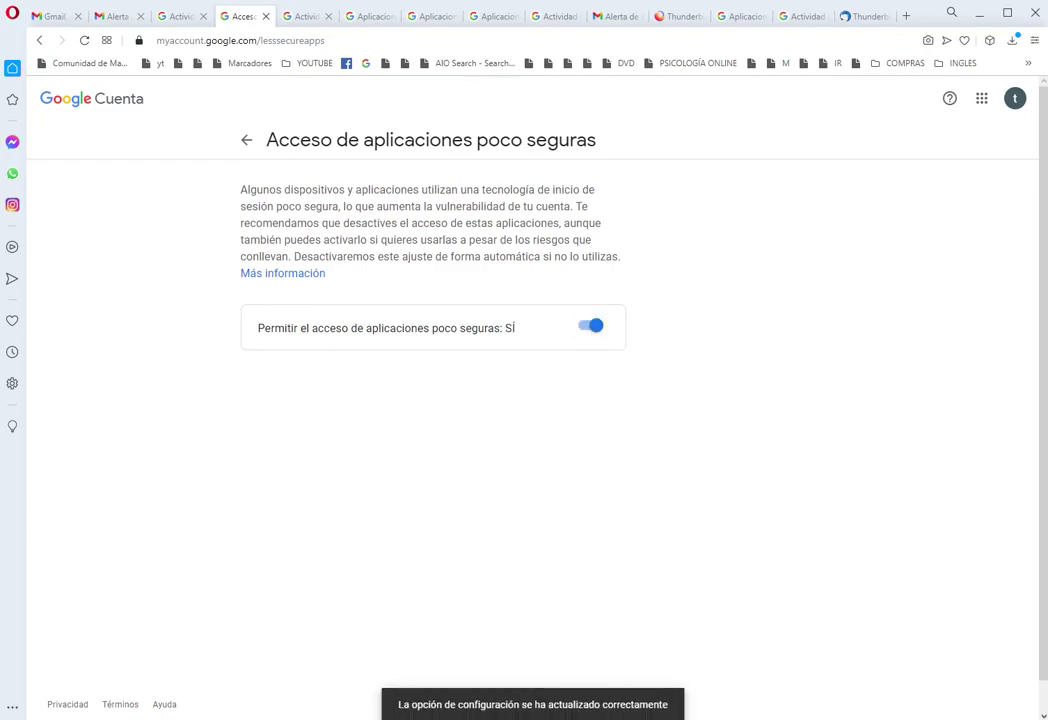
{"action": "key", "text": "alt+Tab"}
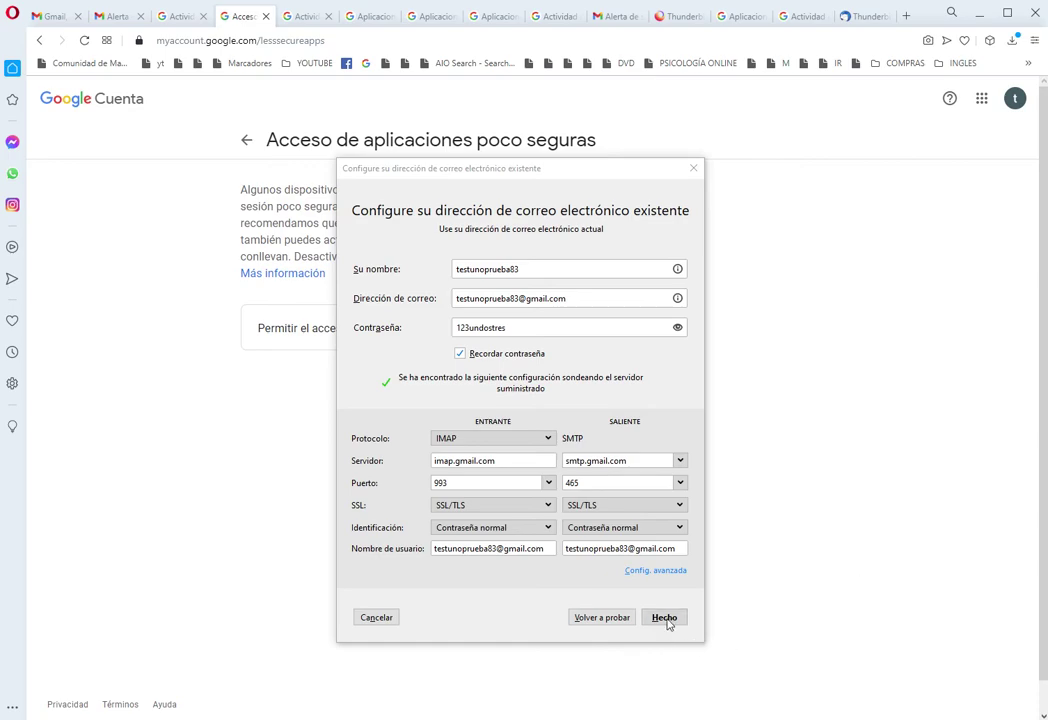
Step: Complete the Gmail account setup, check its three-message Inbox, then open a blank existing-account form
{"action": "left_click", "coordinate": [665, 618]}
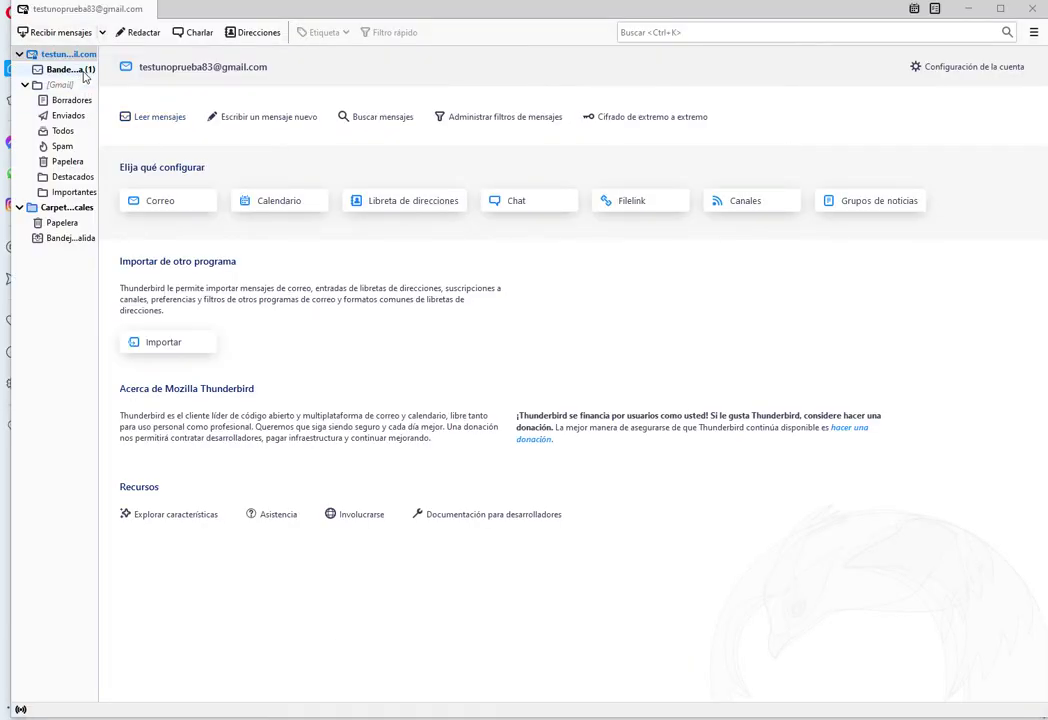
{"action": "left_click", "coordinate": [75, 69]}
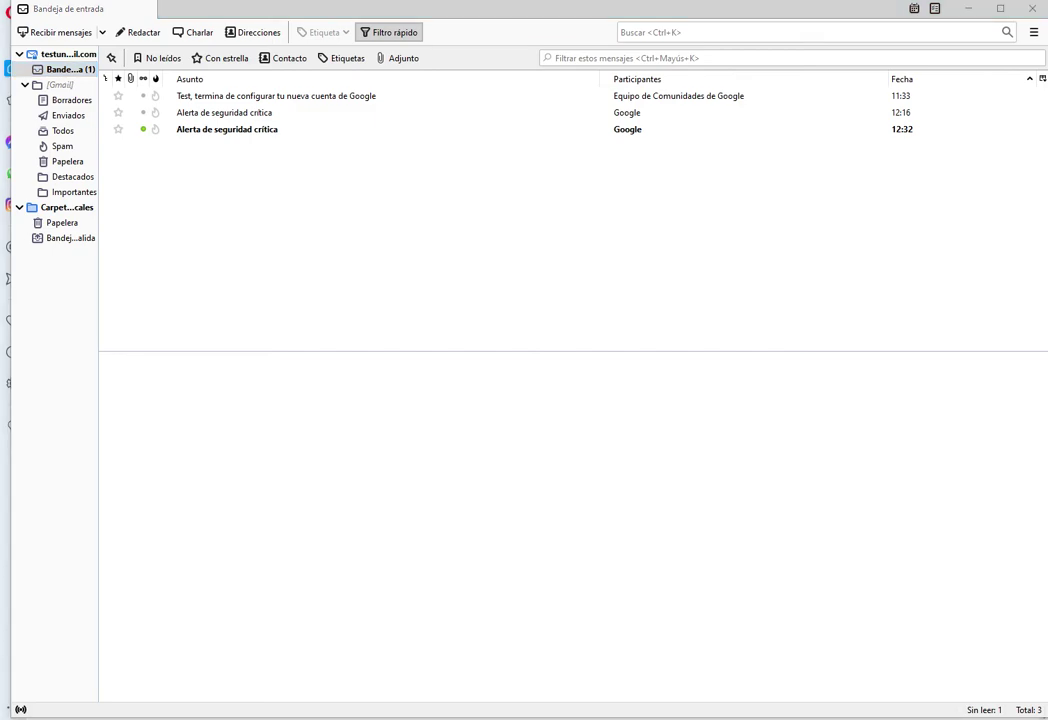
{"action": "left_click", "coordinate": [67, 54]}
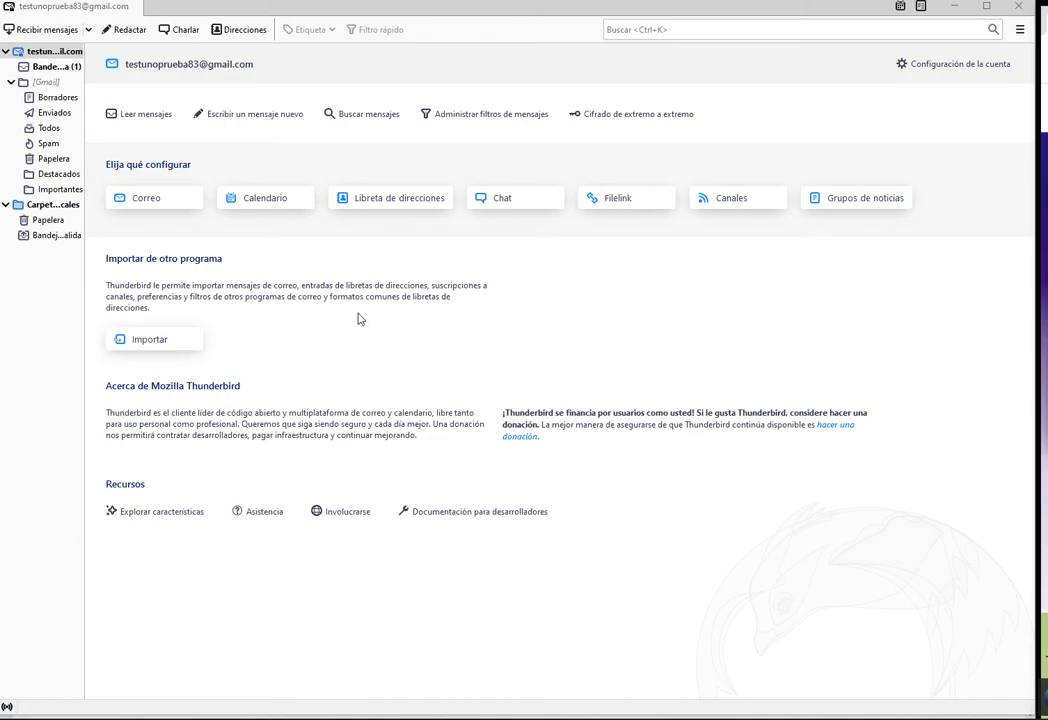
{"action": "left_click", "coordinate": [48, 66]}
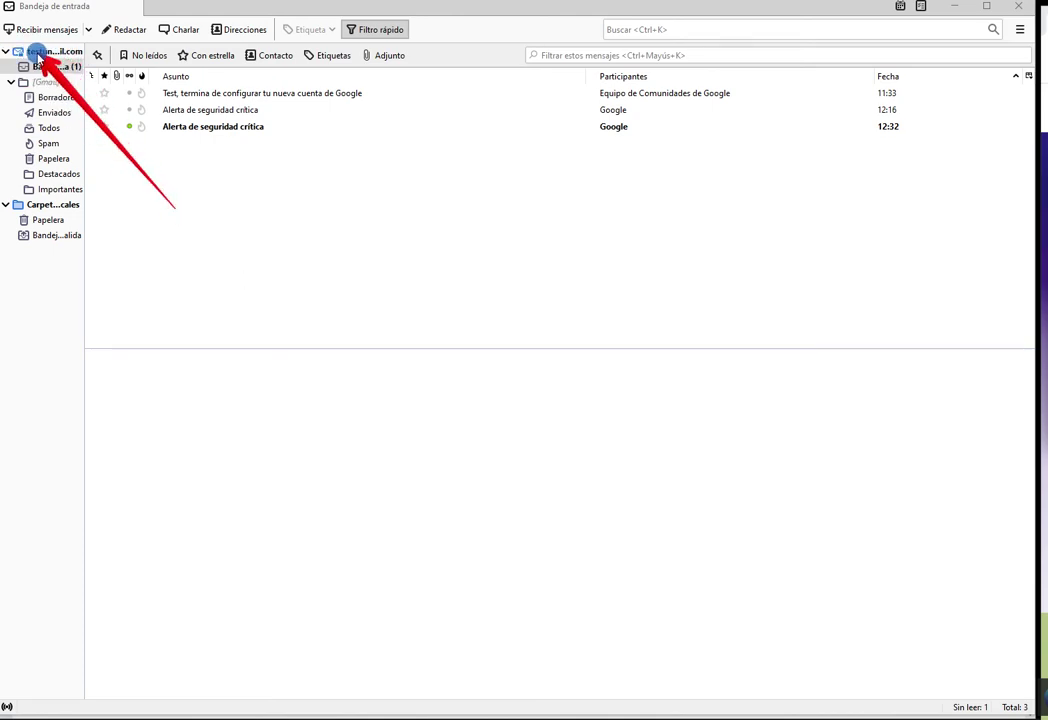
{"action": "left_click", "coordinate": [63, 52]}
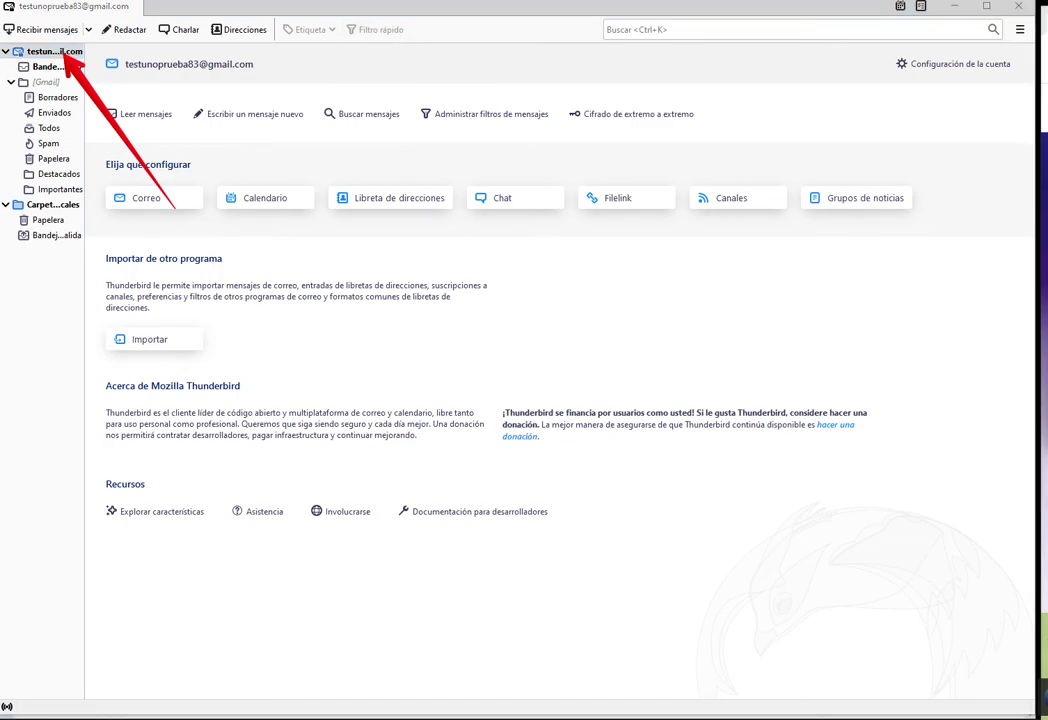
{"action": "left_click", "coordinate": [184, 205]}
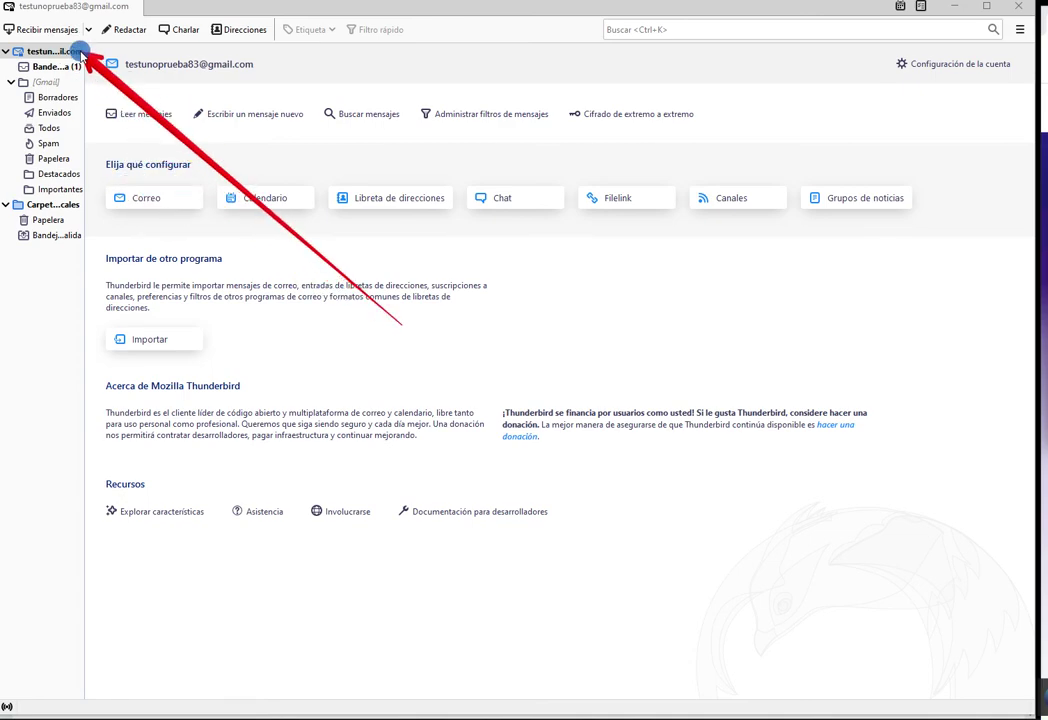
{"action": "left_click", "coordinate": [152, 202]}
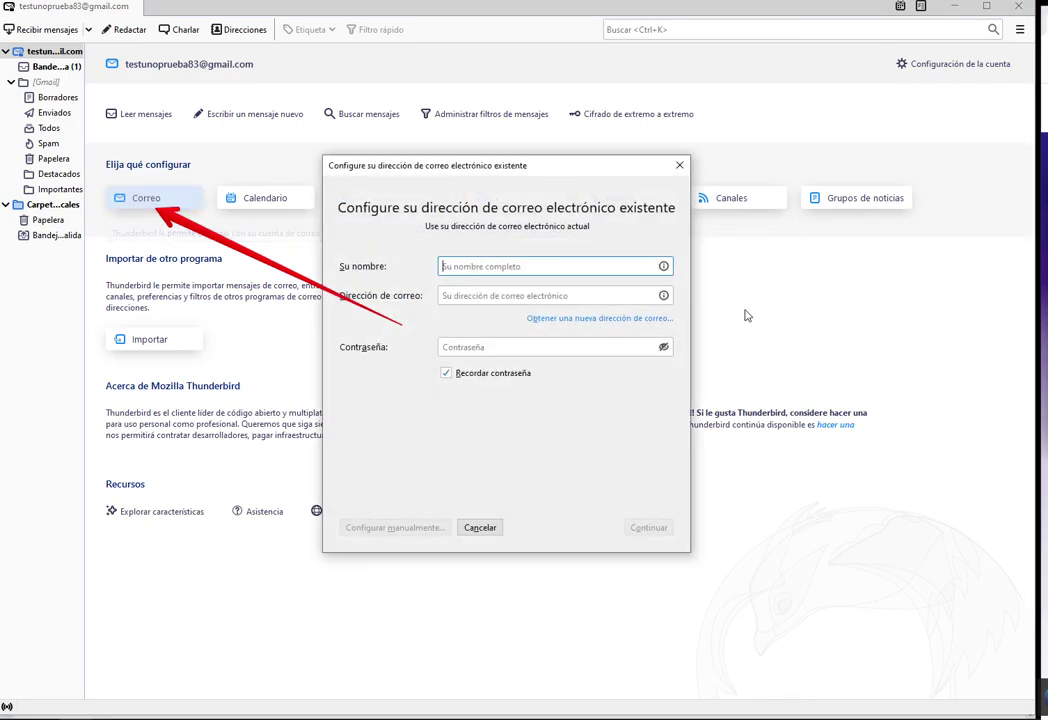